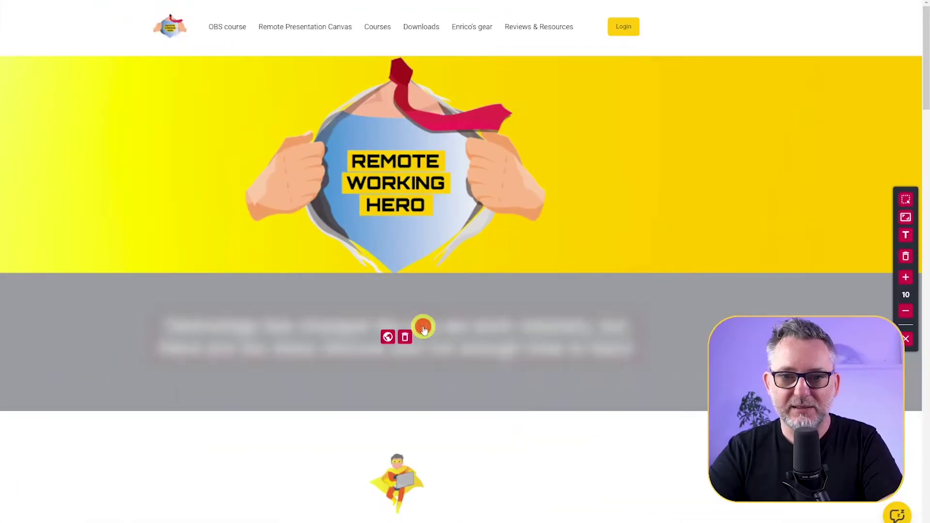
- Blur the small superhero figure below the Remote Working Hero banner
scroll(601, 409, "down", 2)
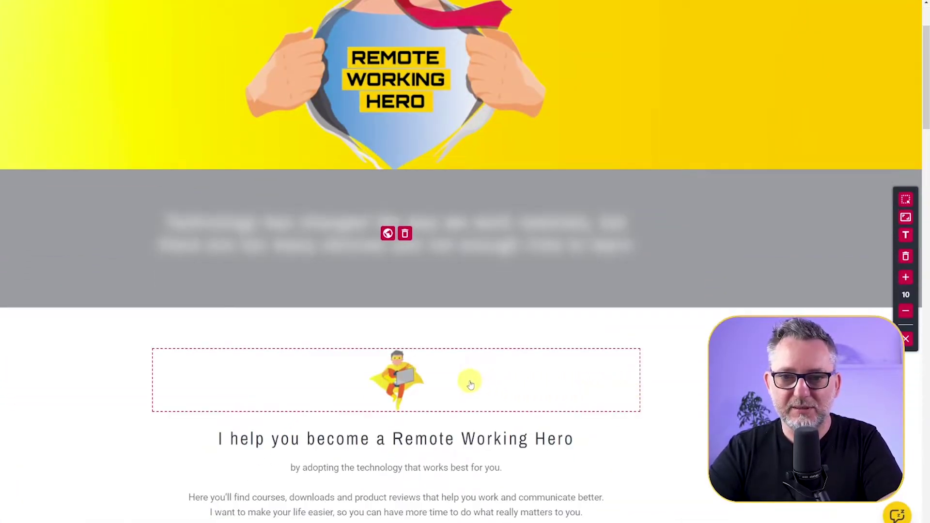
left_click(470, 382)
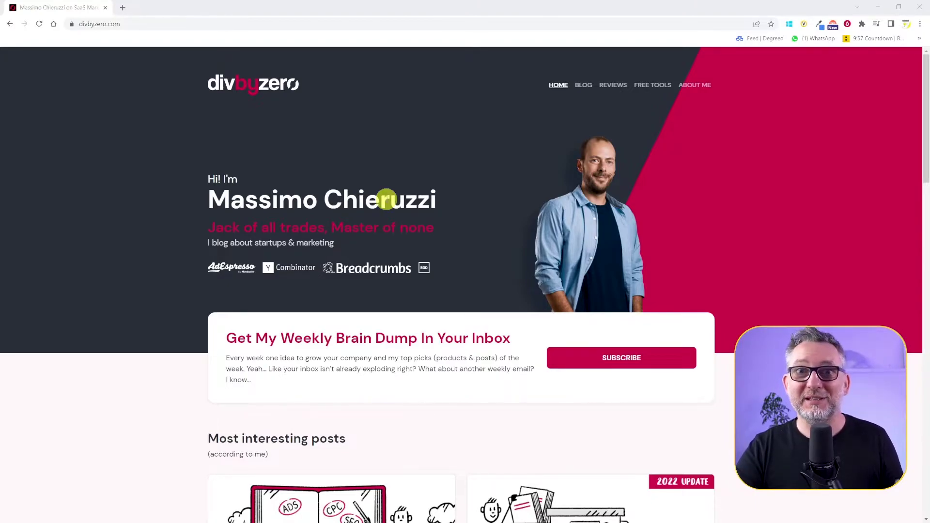
- Go from FREE TOOLS on divbyzero.com to the ZeroBlur extension page via TRY NOW
left_click(647, 89)
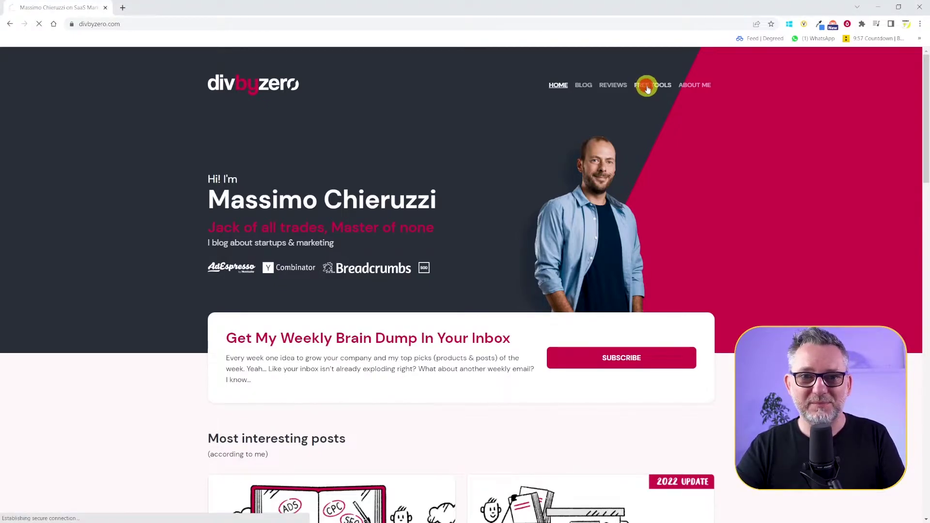
scroll(327, 228, "down", 6)
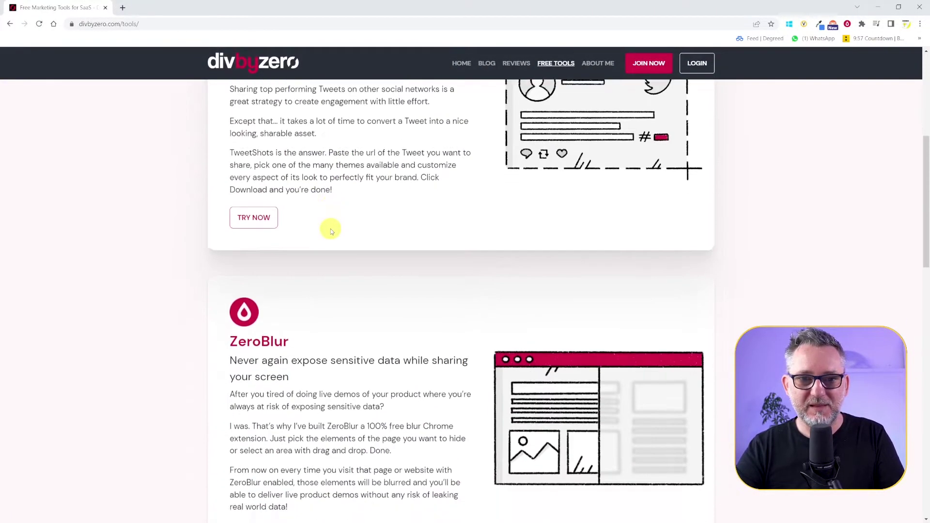
scroll(331, 229, "down", 4)
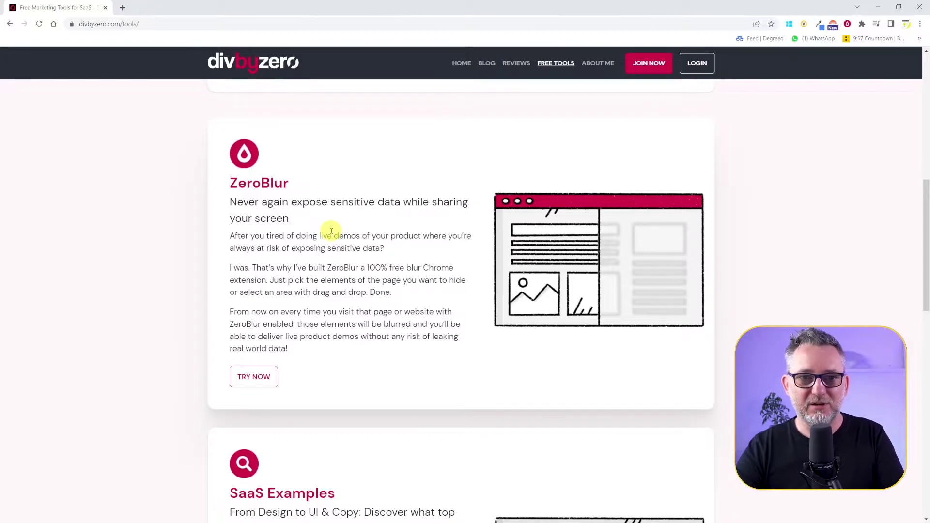
left_click(264, 377)
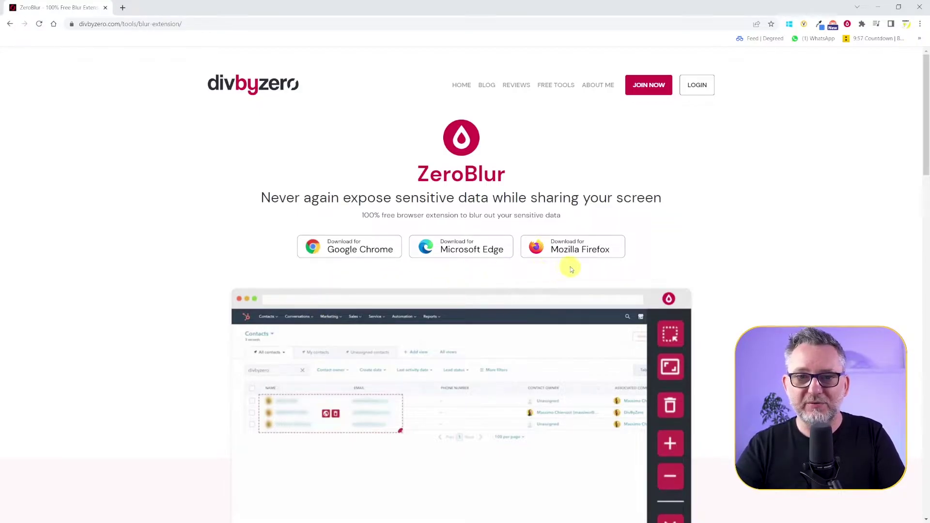
- Browse the ZeroBlur page, then open its Google Chrome download in the Chrome Web Store
scroll(569, 271, "down", 8)
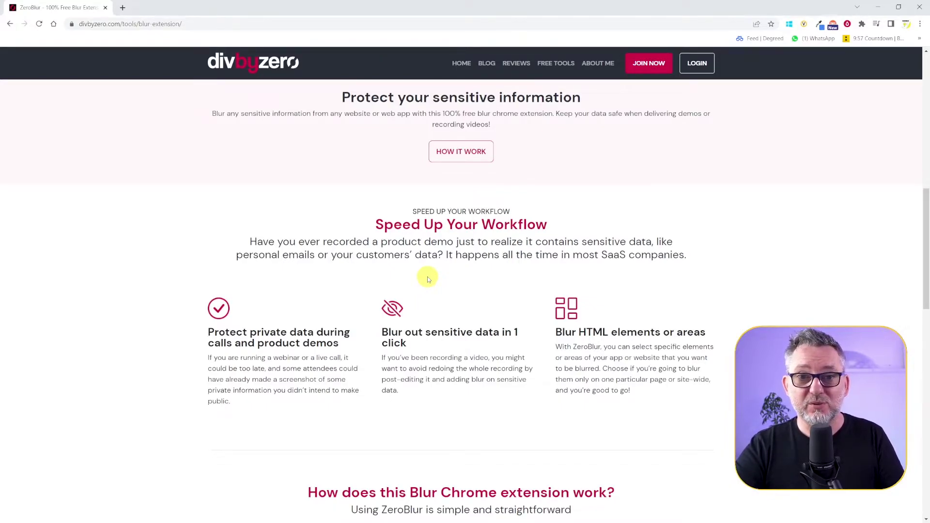
scroll(392, 280, "up", 10)
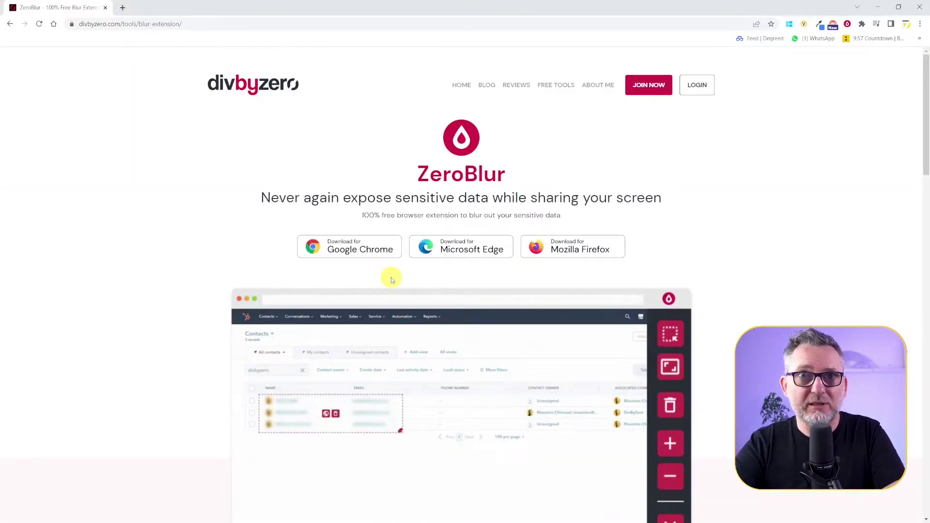
left_click(363, 251)
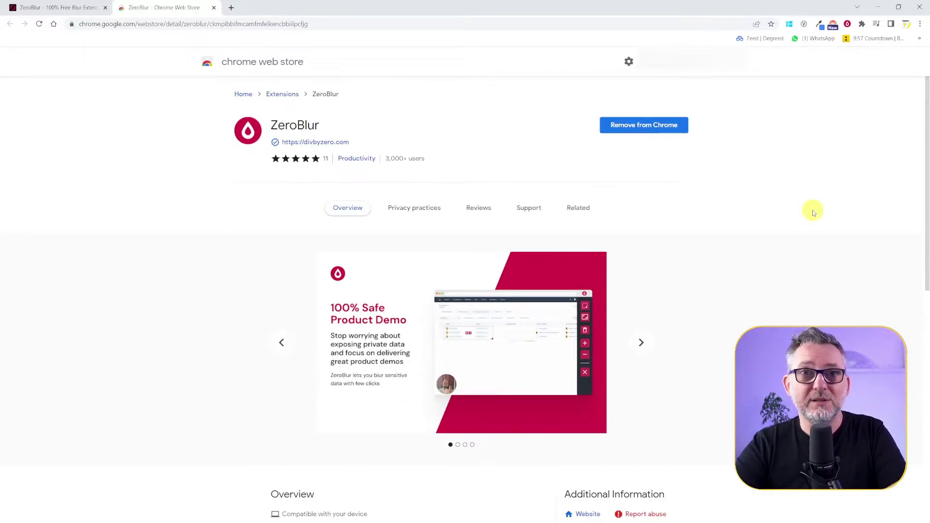
- Check the ZeroBlur toolbar icon, then open enricozamparo.com in a new tab
left_click(848, 26)
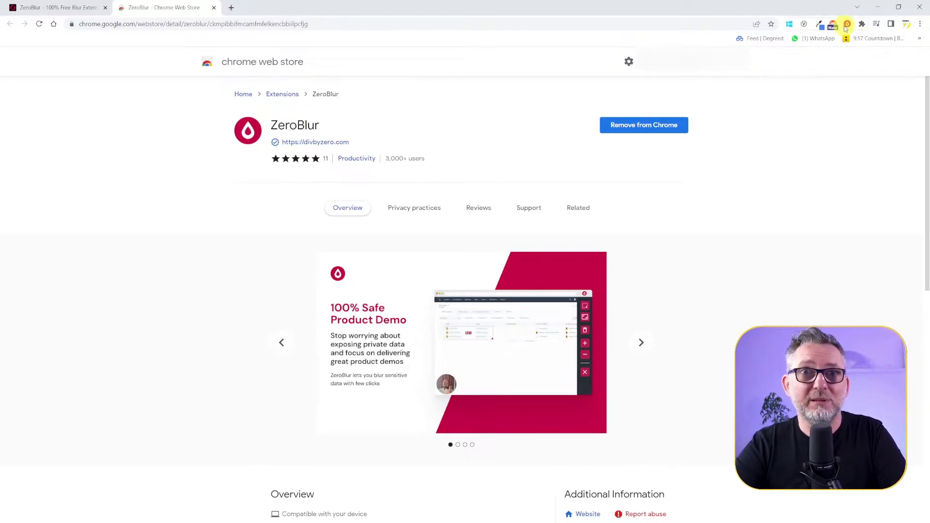
left_click(231, 8)
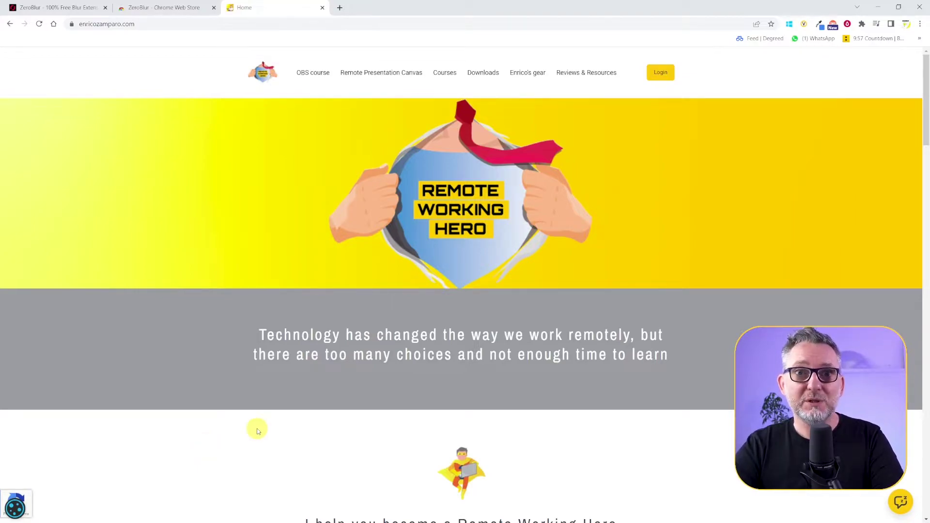
- Start ZeroBlur blur editing on the homepage in Blur element mode
left_click(847, 24)
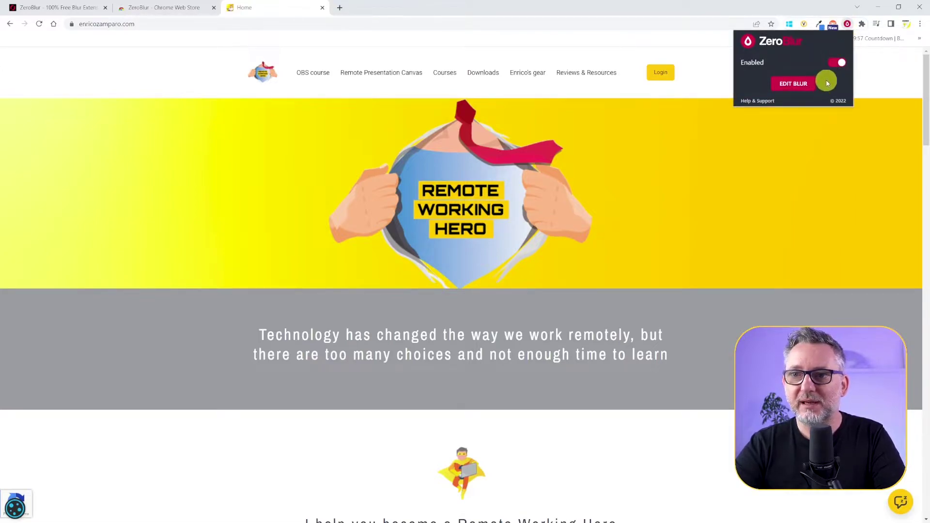
left_click(789, 85)
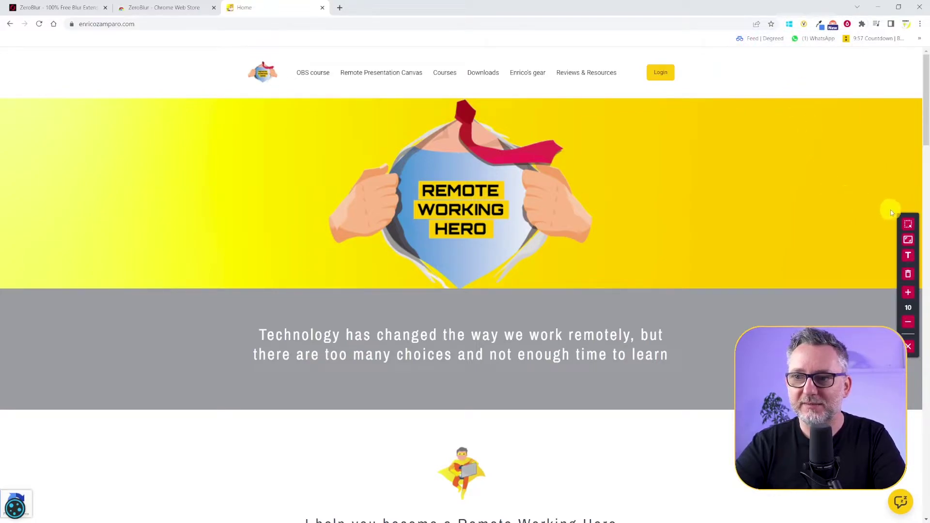
left_click(910, 227)
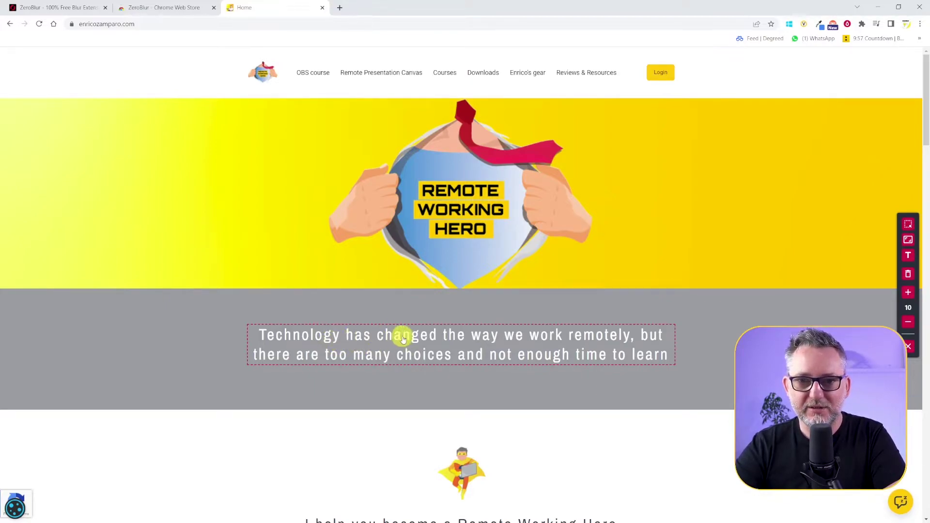
- Blur the tagline paragraph under the banner and the small superhero figure
left_click(486, 338)
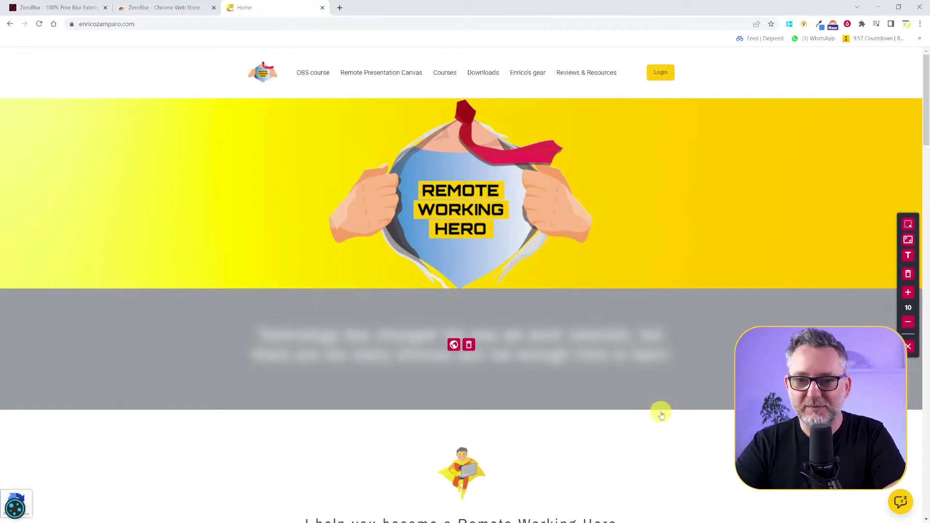
scroll(662, 416, "down", 2)
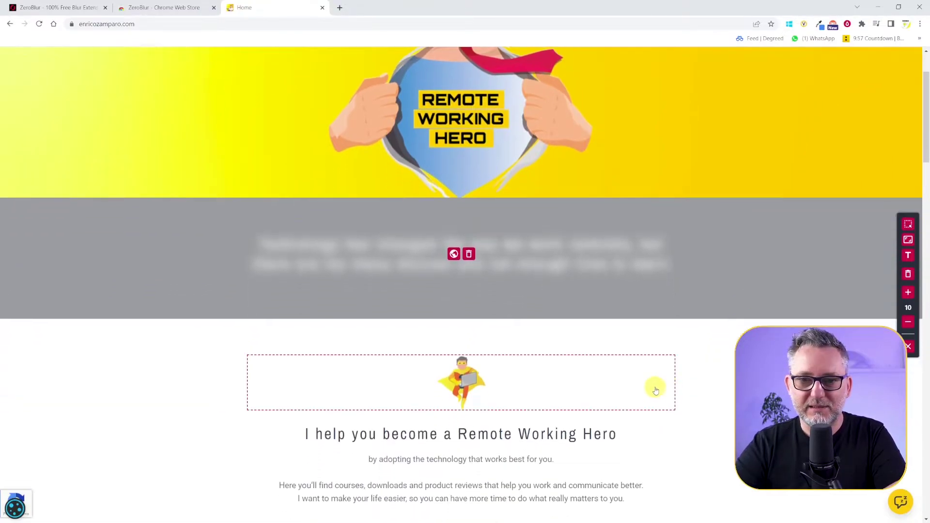
left_click(527, 386)
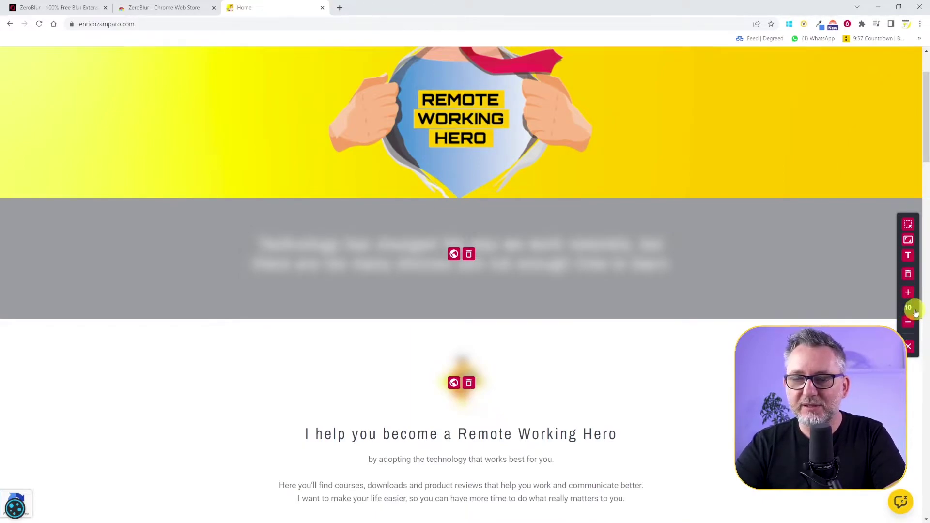
- Toggle the tagline blur off and back on, and raise blur strength to 17
left_click(657, 263)
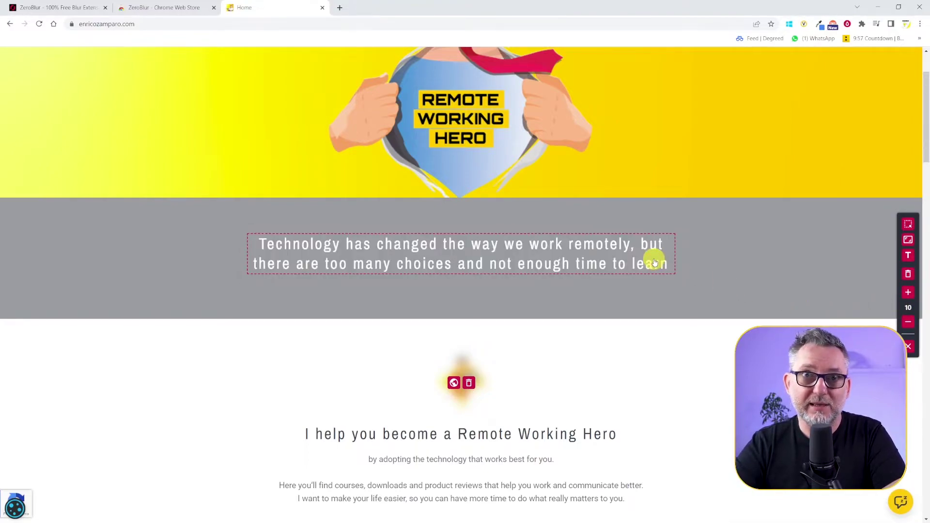
left_click(654, 262)
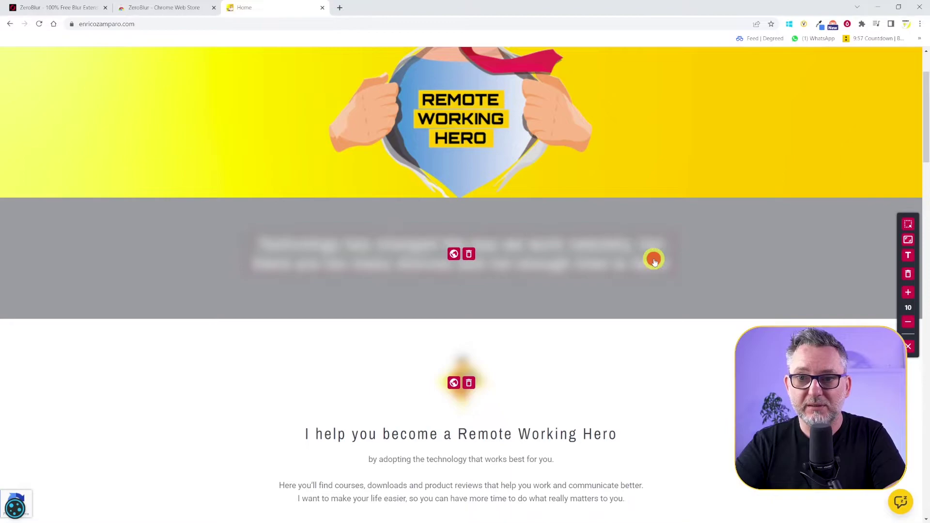
left_click(909, 295)
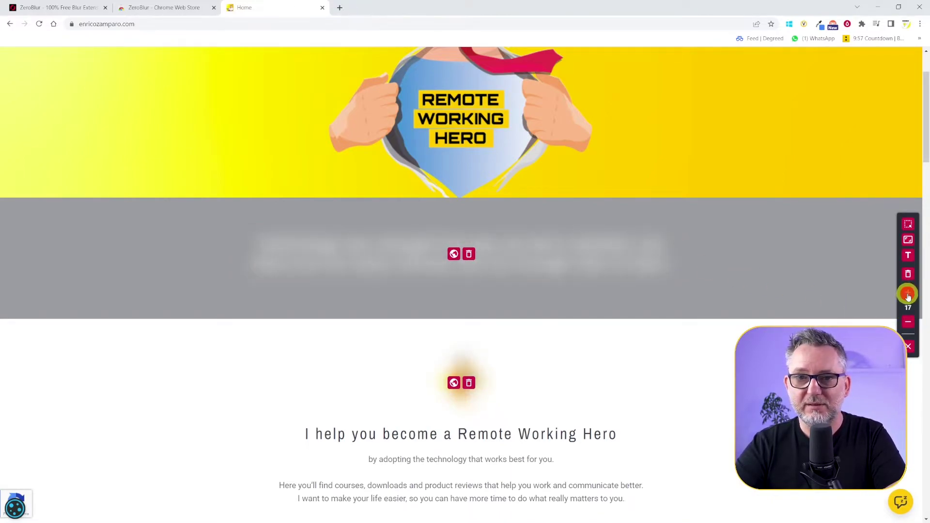
scroll(465, 291, "down", 5)
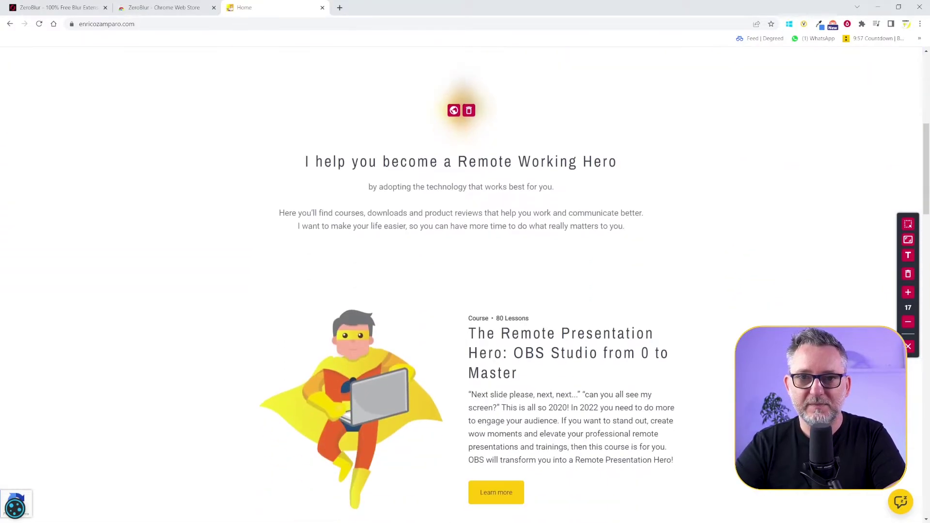
scroll(630, 349, "down", 2)
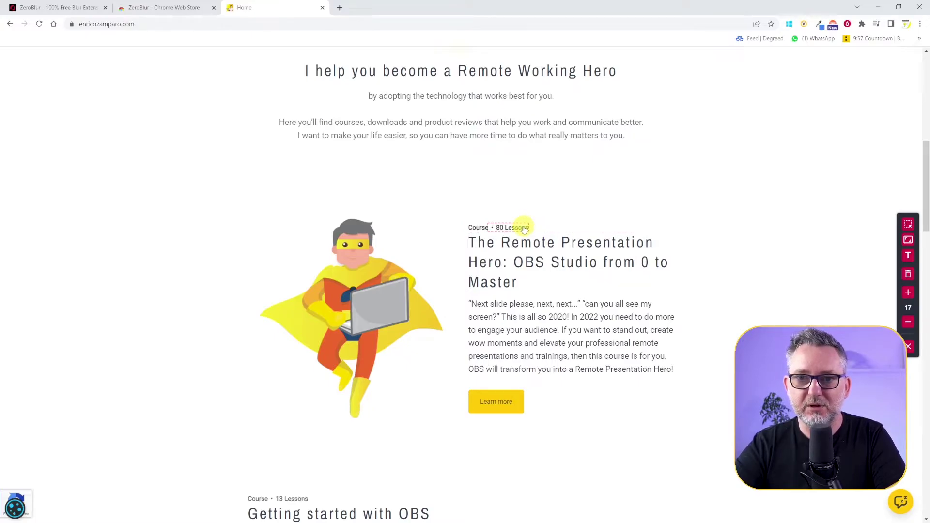
- Blur the Course label, then draw an area blur over the description's last two lines
left_click(509, 228)
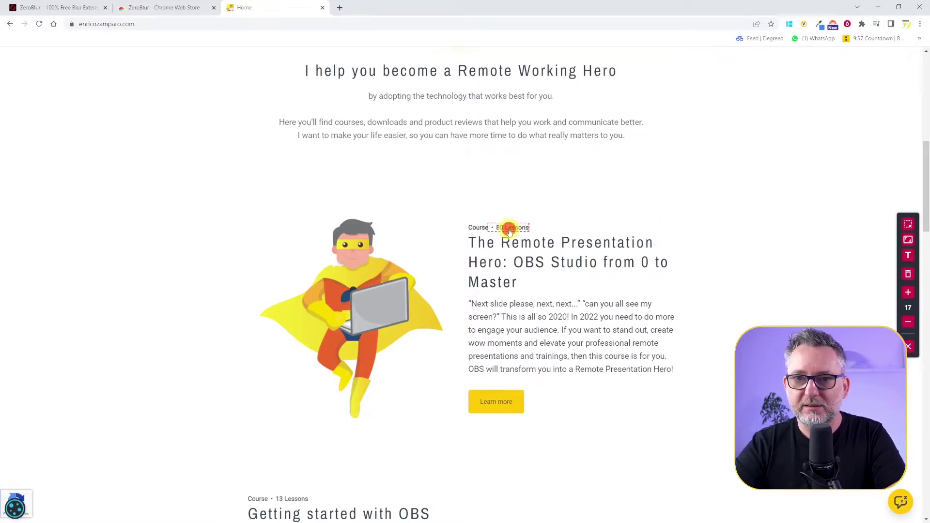
left_click(472, 227)
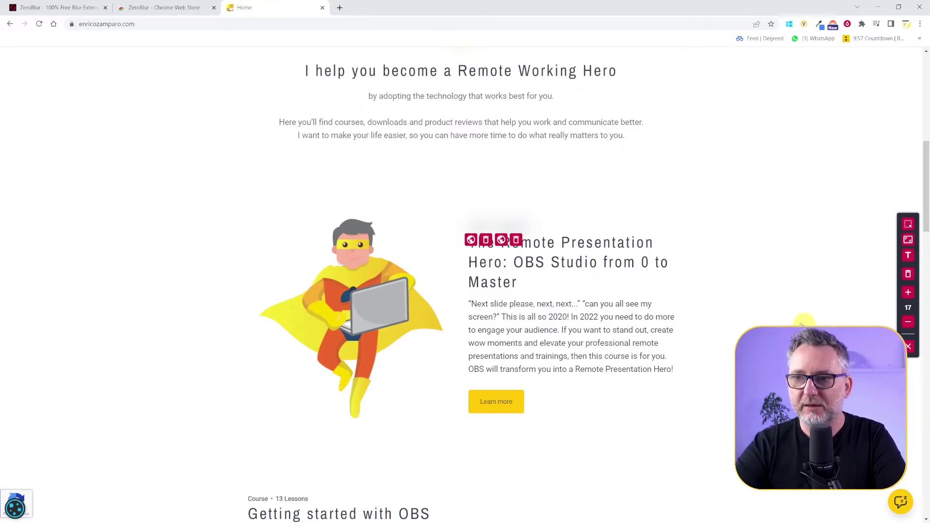
left_click(908, 240)
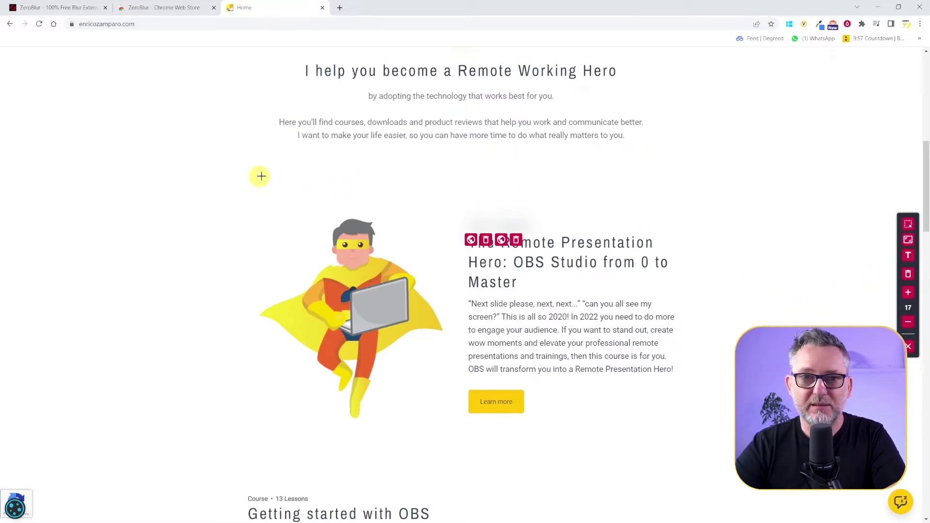
left_click_drag(187, 175, 485, 333)
left_click_drag(553, 353, 592, 436)
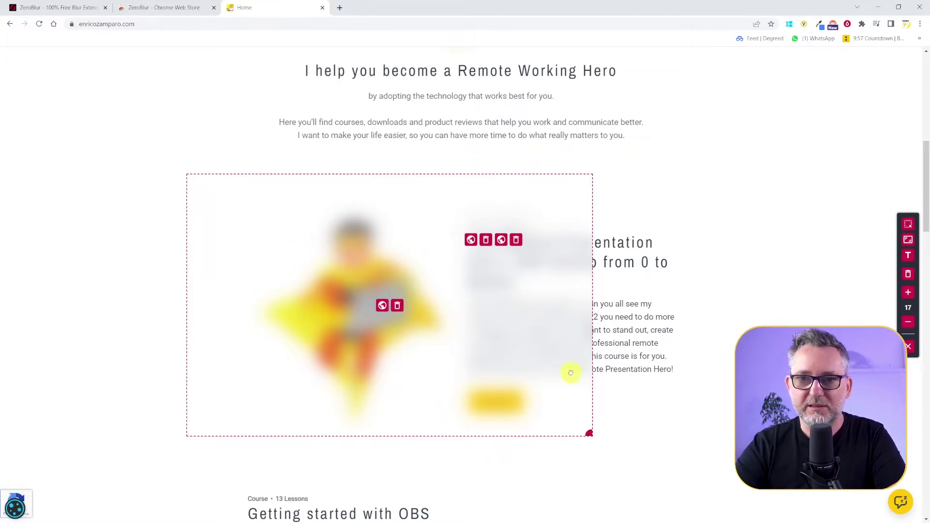
left_click(397, 307)
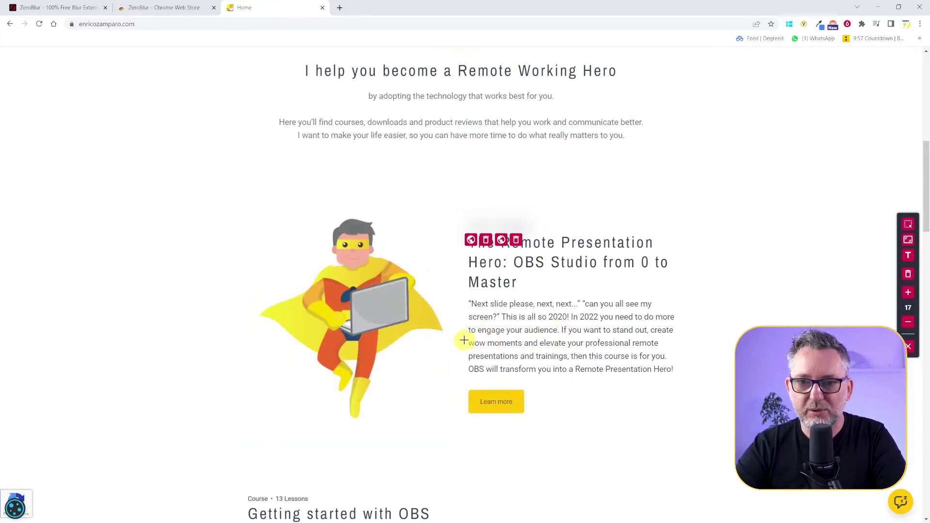
left_click_drag(468, 350, 704, 386)
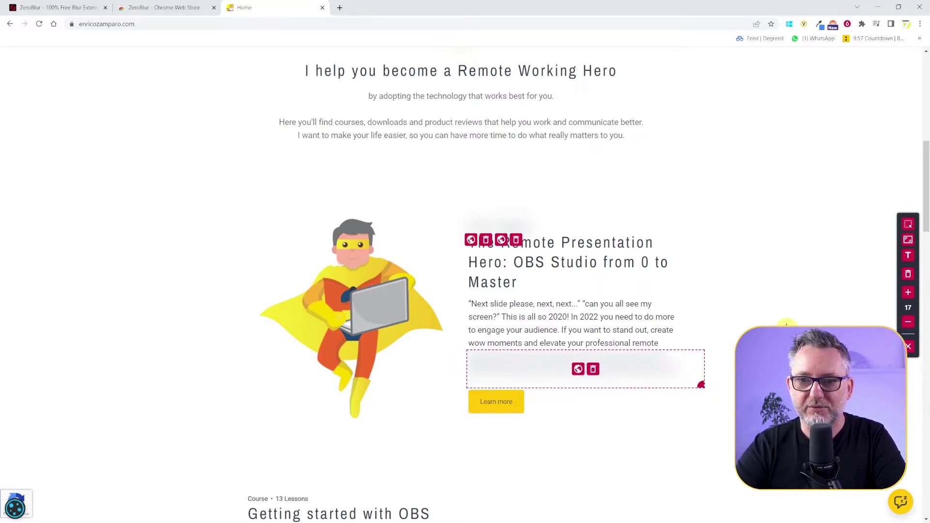
- Blur the 'I help you become a Remote Working Hero' heading, leaving the tab title unblurred
left_click(908, 255)
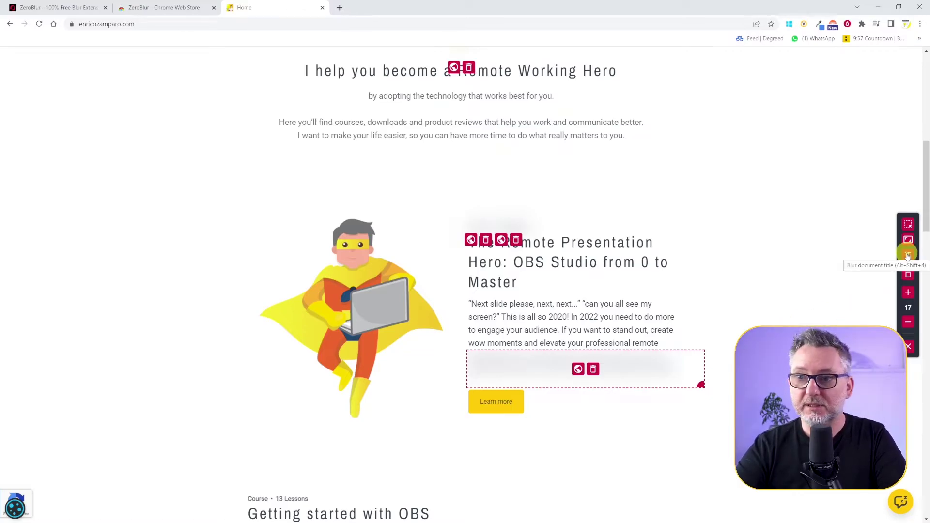
left_click(908, 256)
left_click(908, 255)
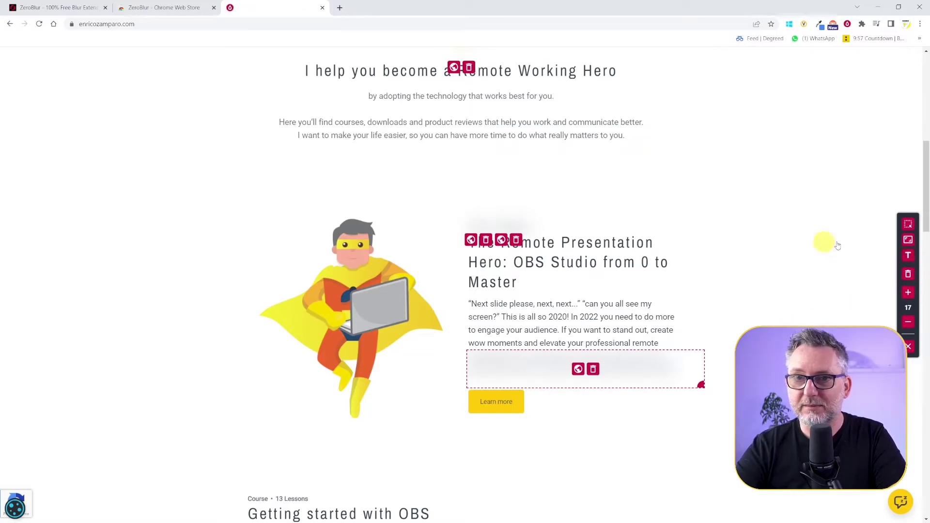
left_click(596, 71)
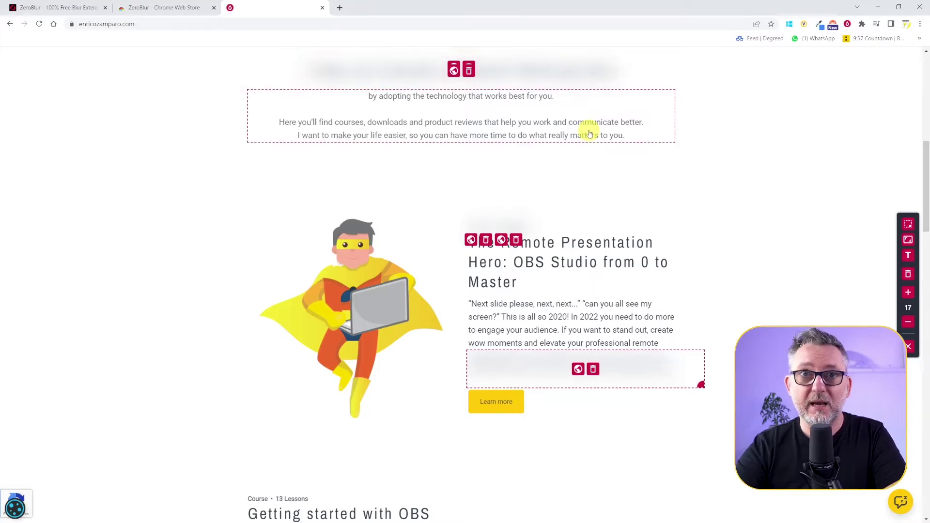
left_click(909, 256)
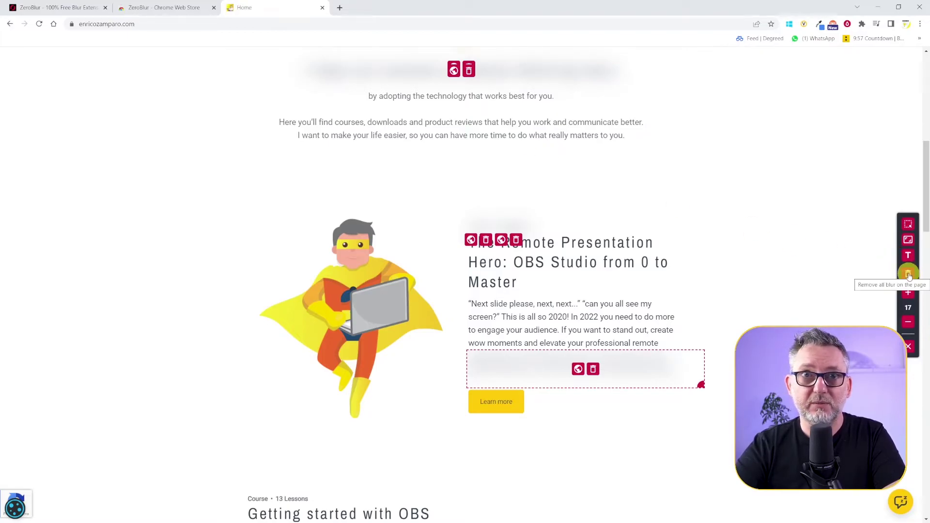
- Remove every existing blur from the page
left_click(909, 274)
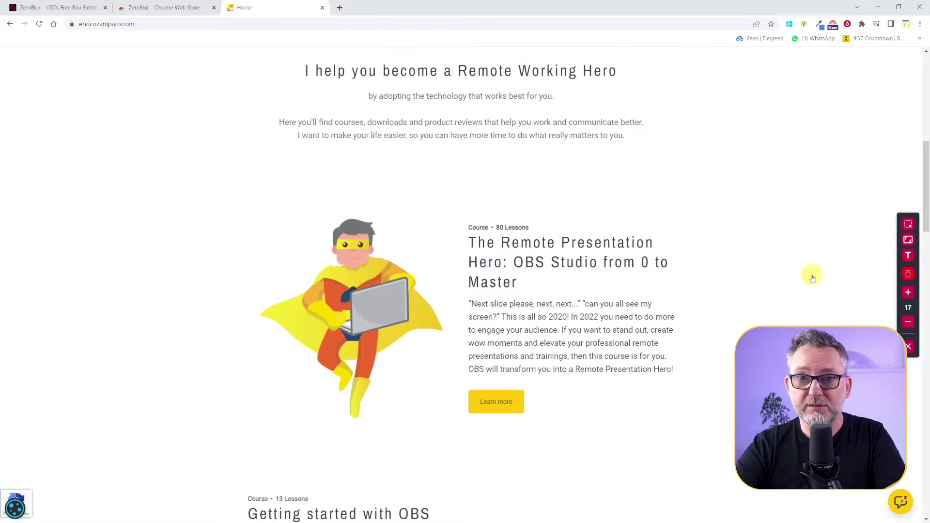
scroll(800, 271, "up", 3)
scroll(789, 262, "down", 2)
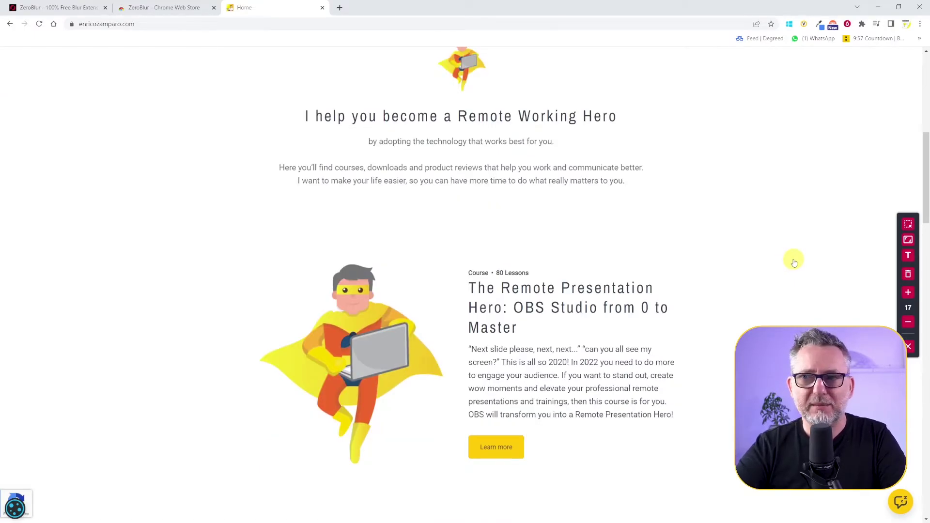
- Blur the text under the heading and the superhero's head, then close the blur toolbar
left_click(906, 225)
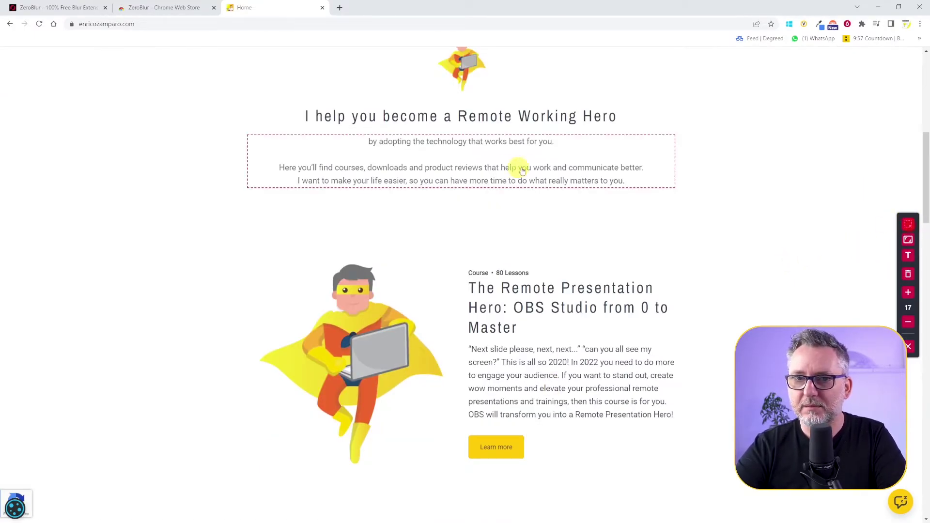
left_click(523, 167)
scroll(485, 218, "up", 1)
left_click_drag(312, 265, 391, 333)
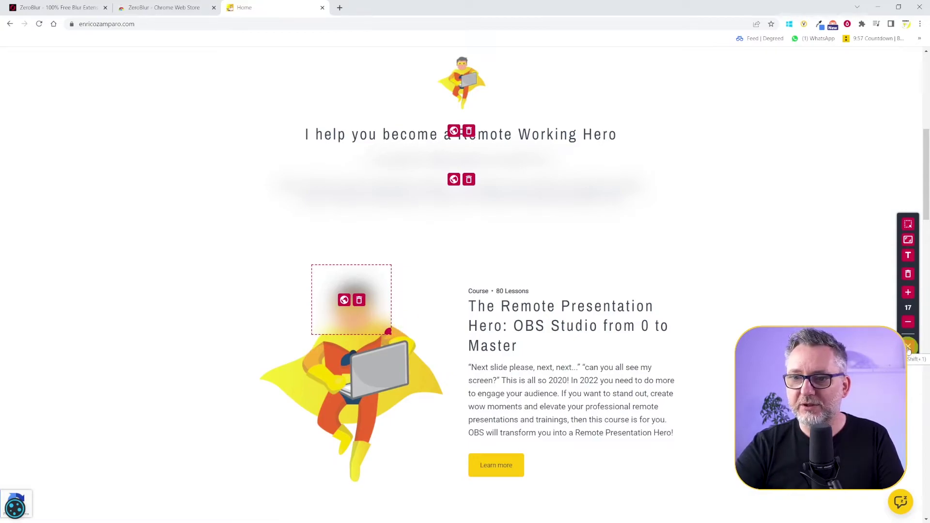
left_click(909, 348)
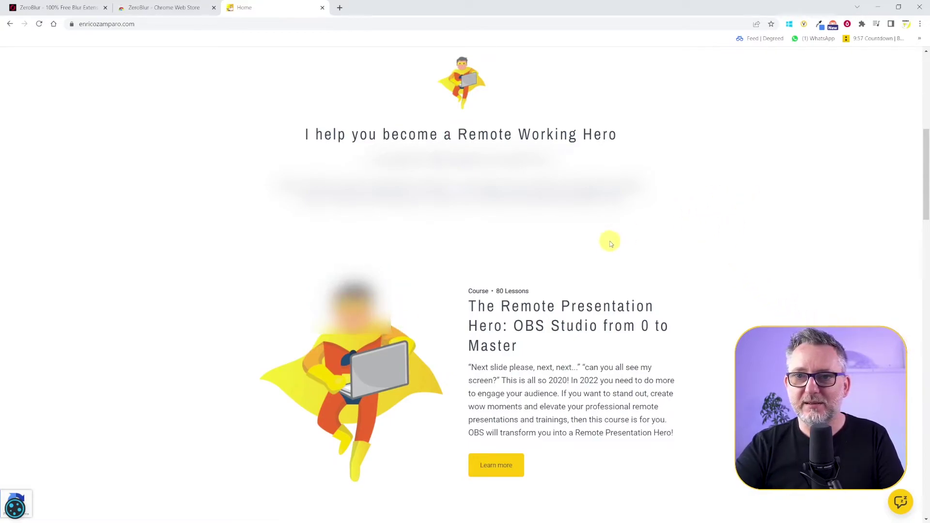
- Clear an accidental text selection and scroll the page to check the blurs
left_click_drag(570, 219, 582, 261)
left_click(706, 243)
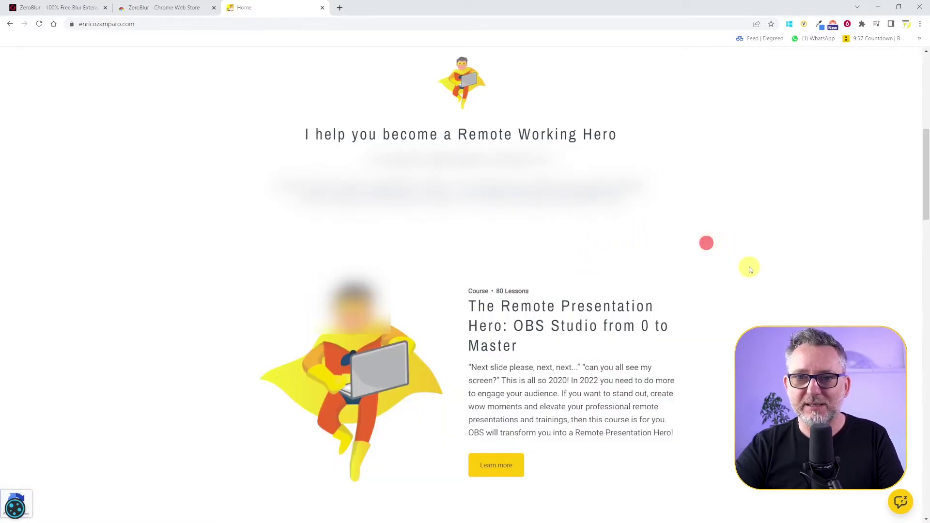
scroll(750, 266, "down", 5)
scroll(752, 270, "up", 5)
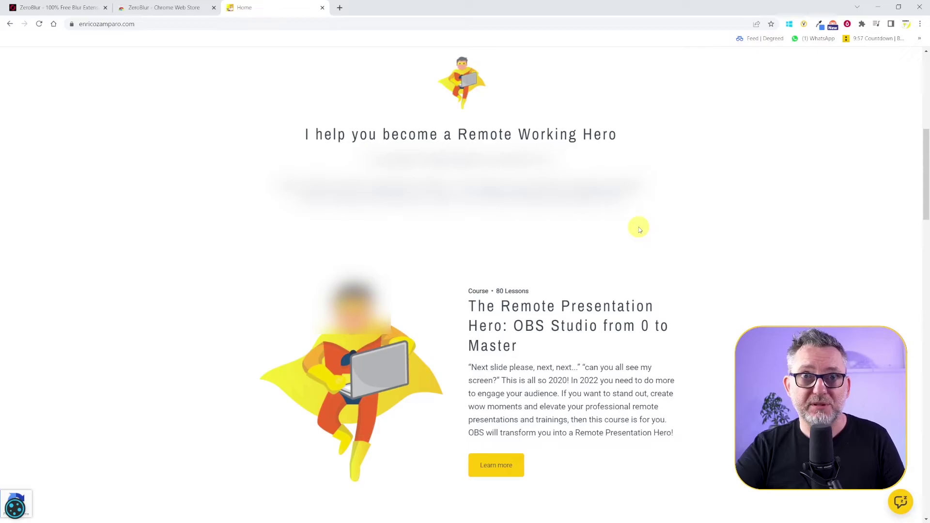
scroll(640, 229, "down", 13)
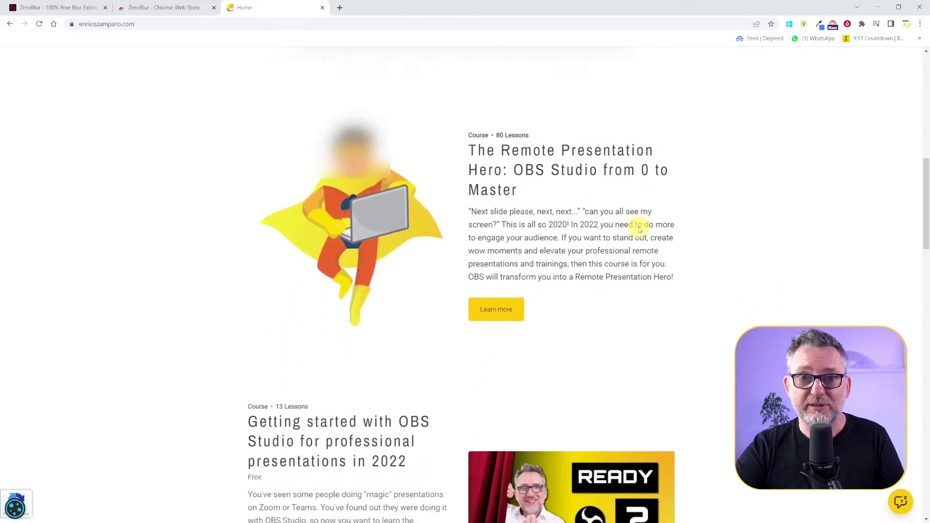
scroll(643, 224, "up", 12)
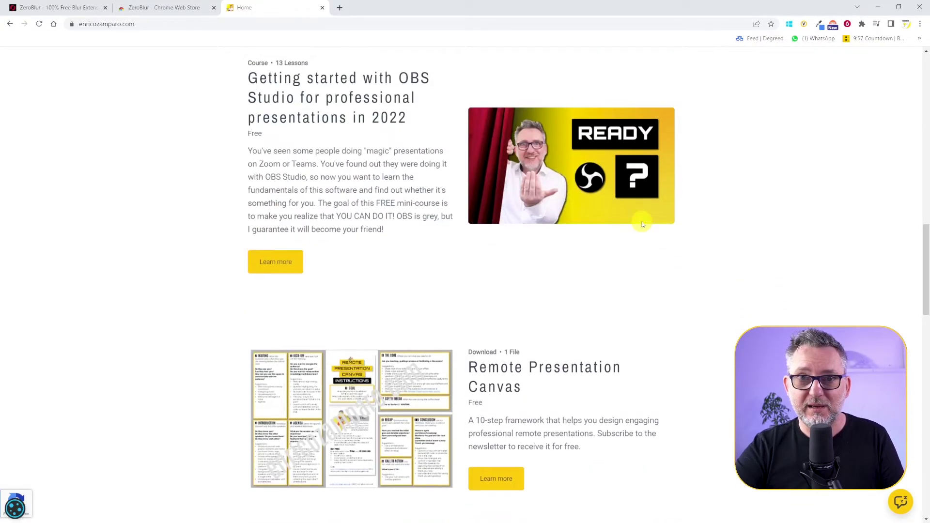
scroll(644, 224, "up", 5)
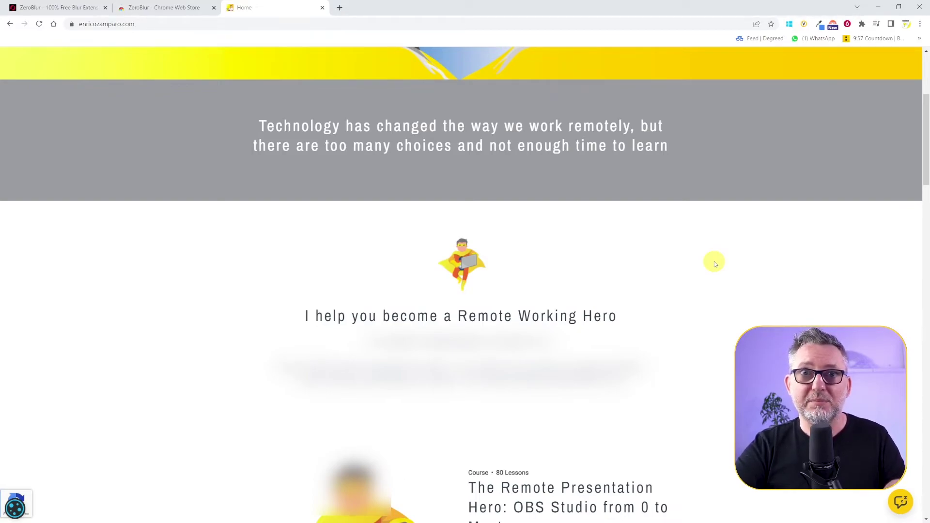
- Close the blurred Home tab and load enricozamparo.com afresh in a new tab
left_click(323, 8)
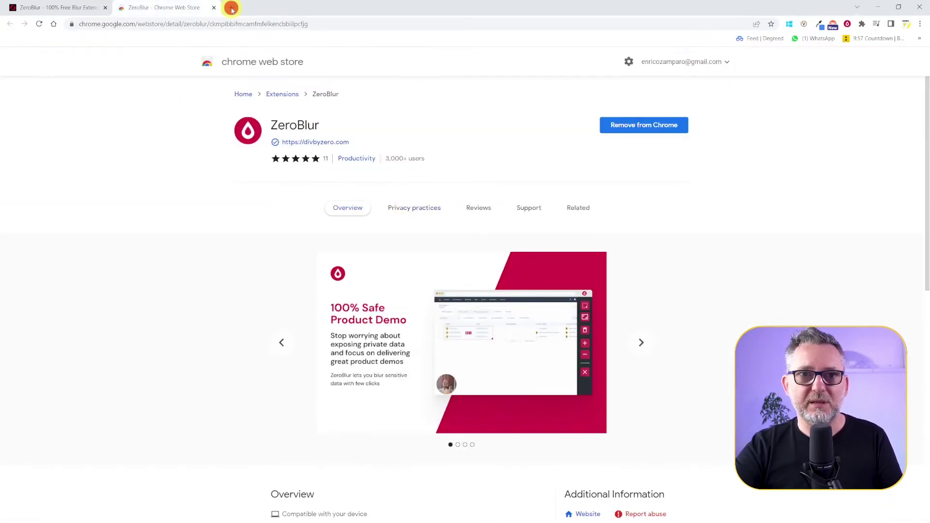
left_click(232, 7)
type("enricozamparo.com")
key("Return")
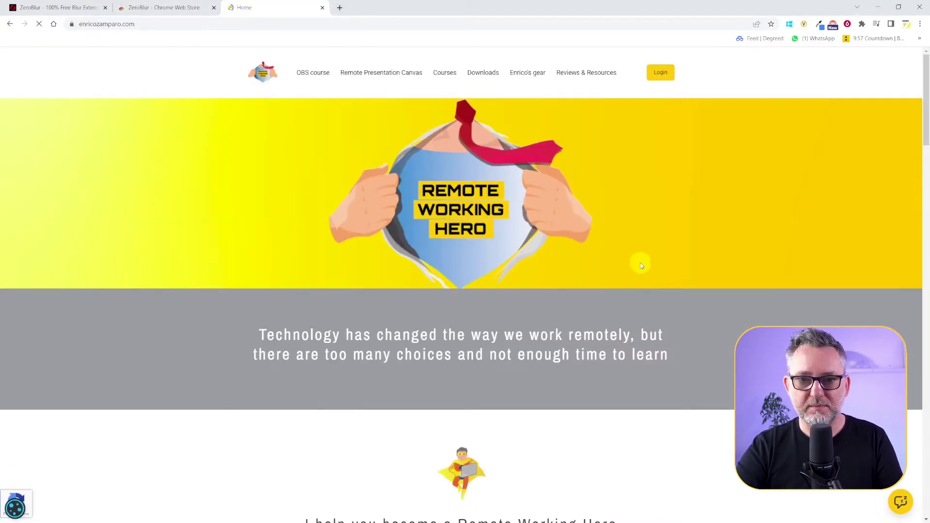